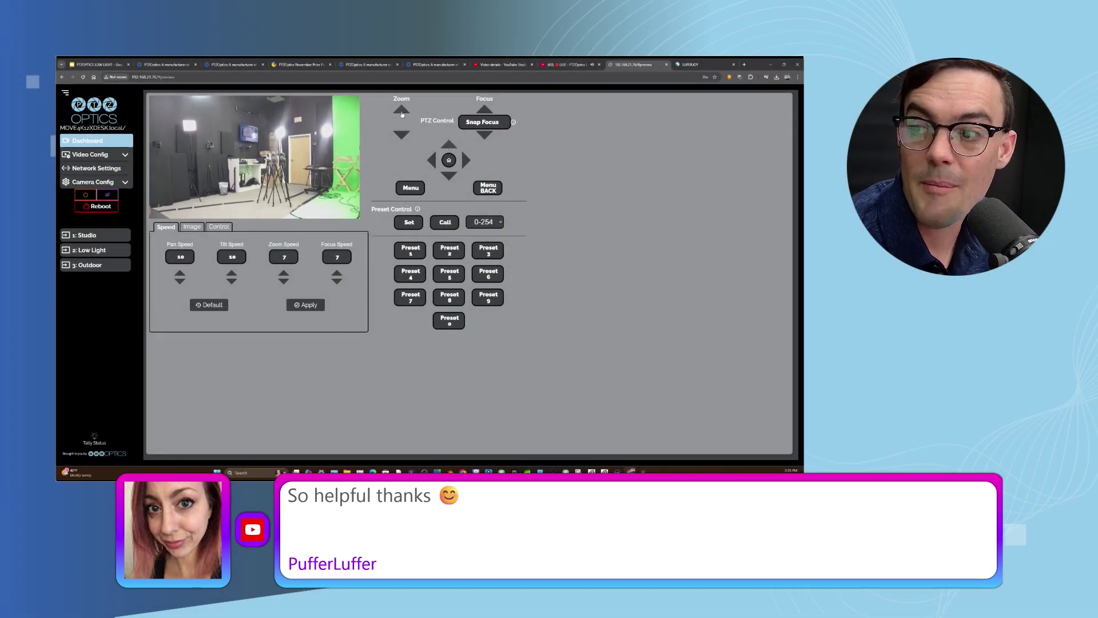
- Zoom the camera in, then pan right toward the tripod-mounted cameras
left_click(401, 111)
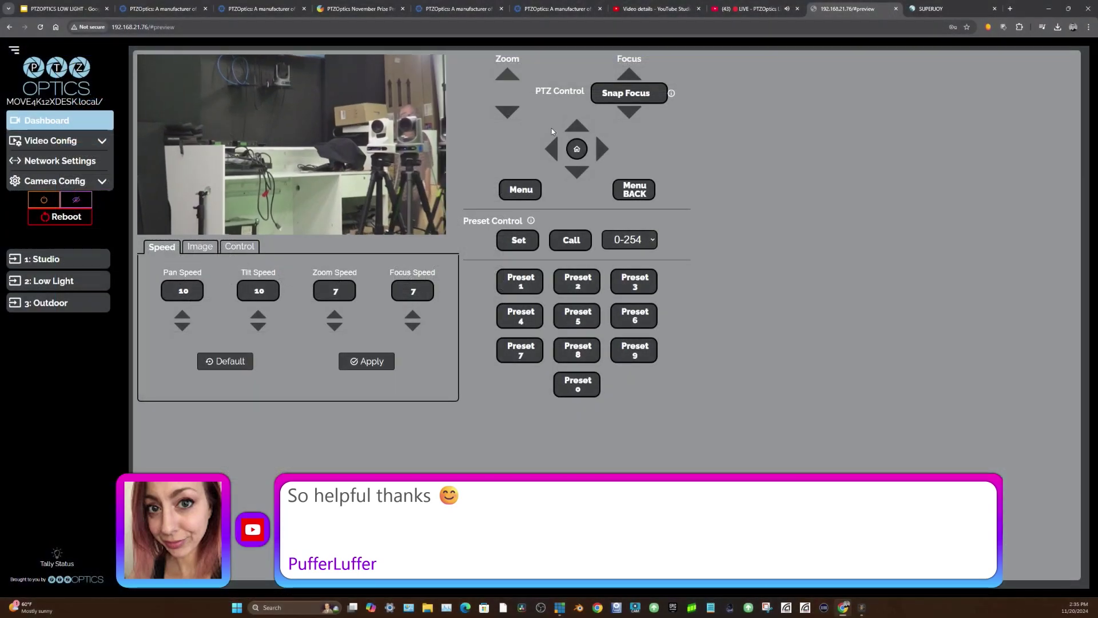
left_click(602, 151)
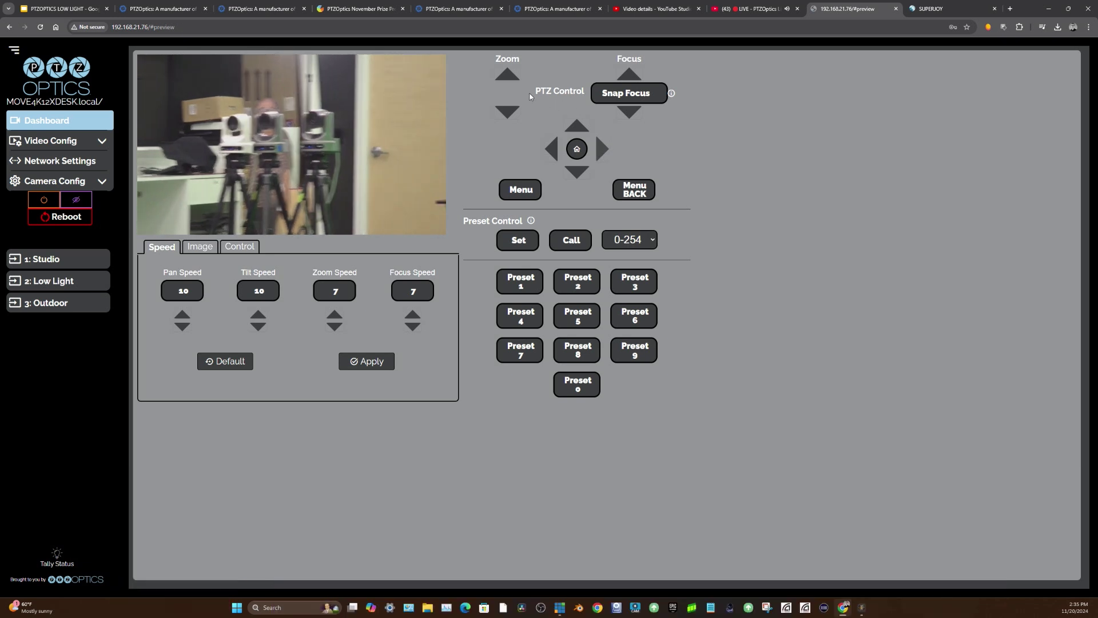
- Center and zoom in on the three tripod cameras and bring them into sharp focus
left_click(552, 156)
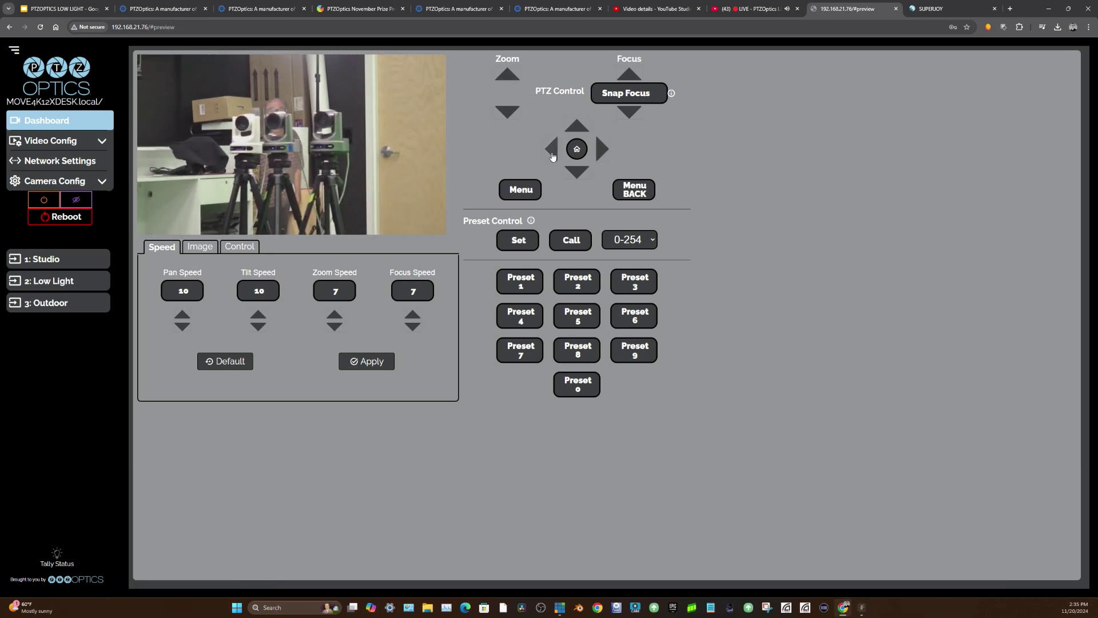
left_click(512, 80)
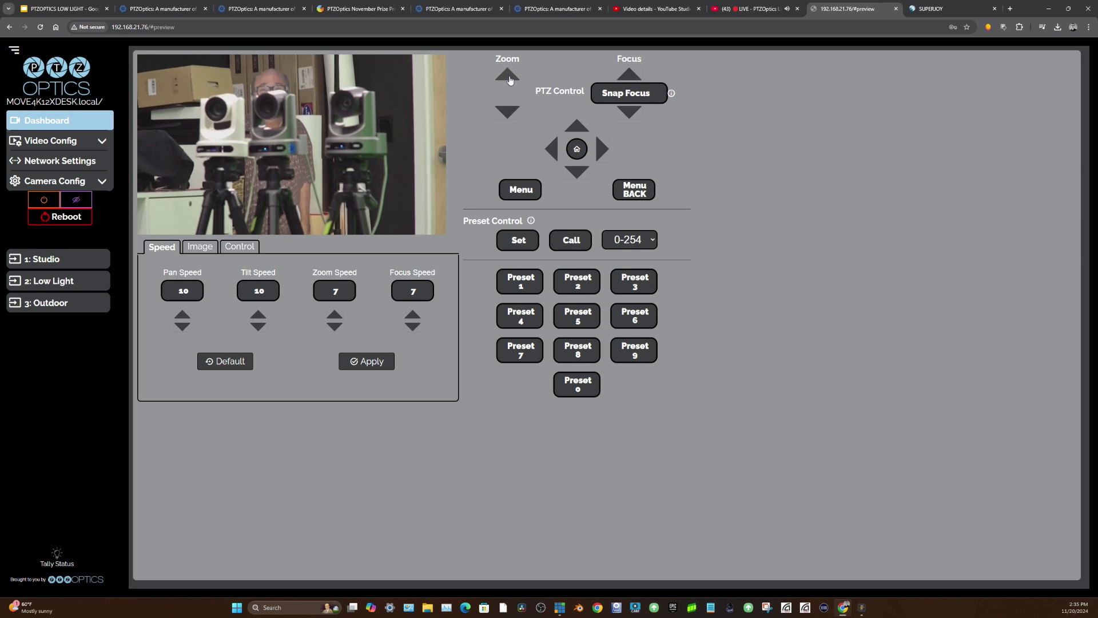
left_click(617, 93)
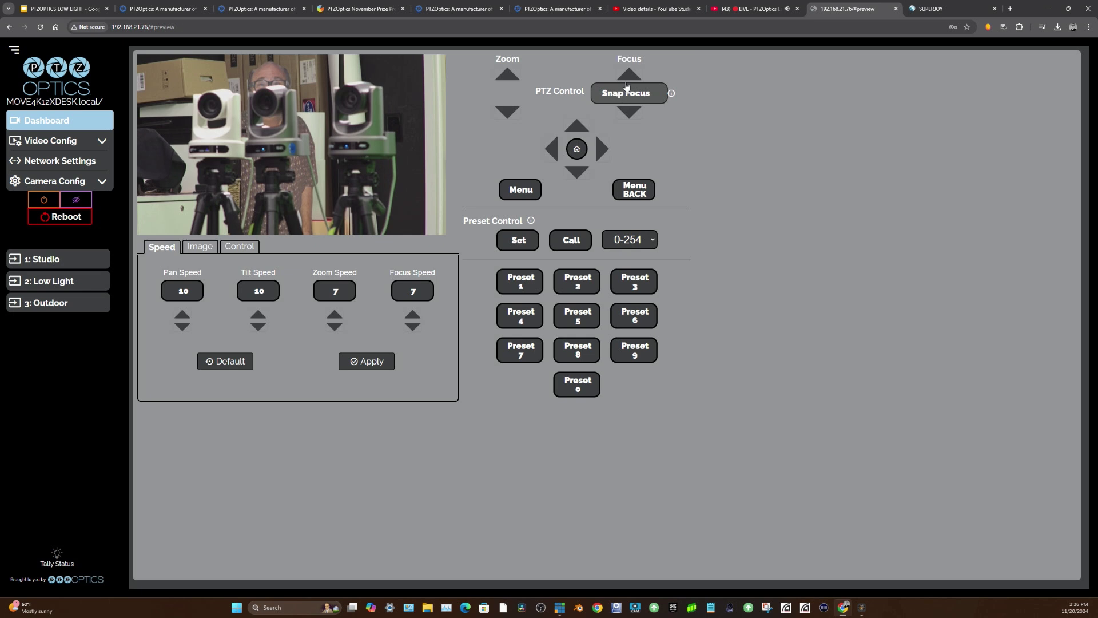
left_click(629, 78)
left_click(628, 112)
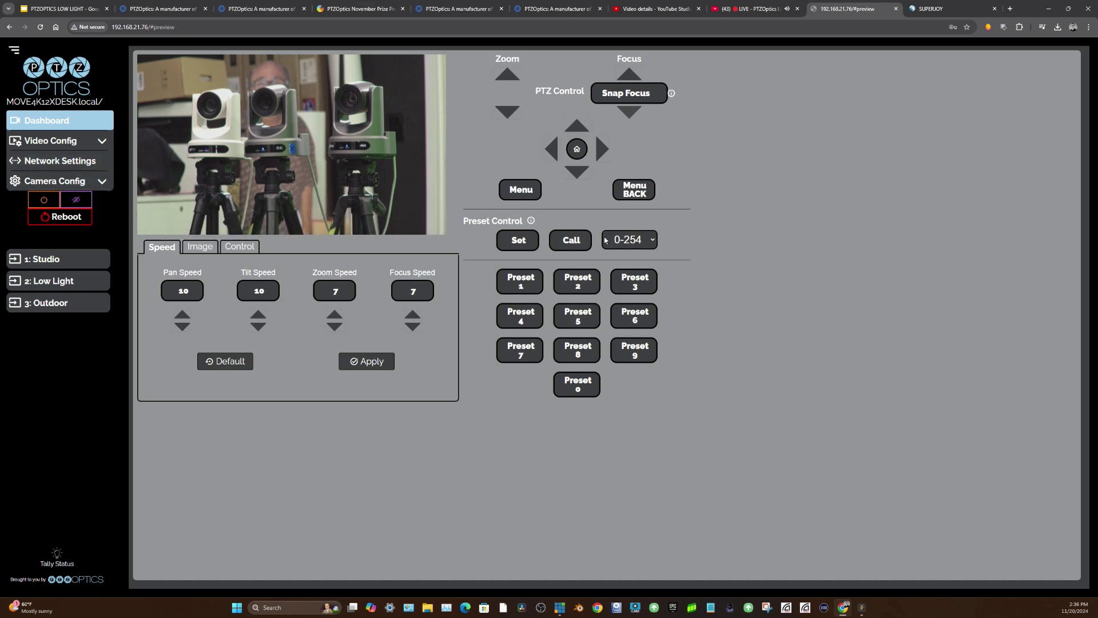
- Save this framing as preset 5, then zoom back out slightly
left_click(631, 241)
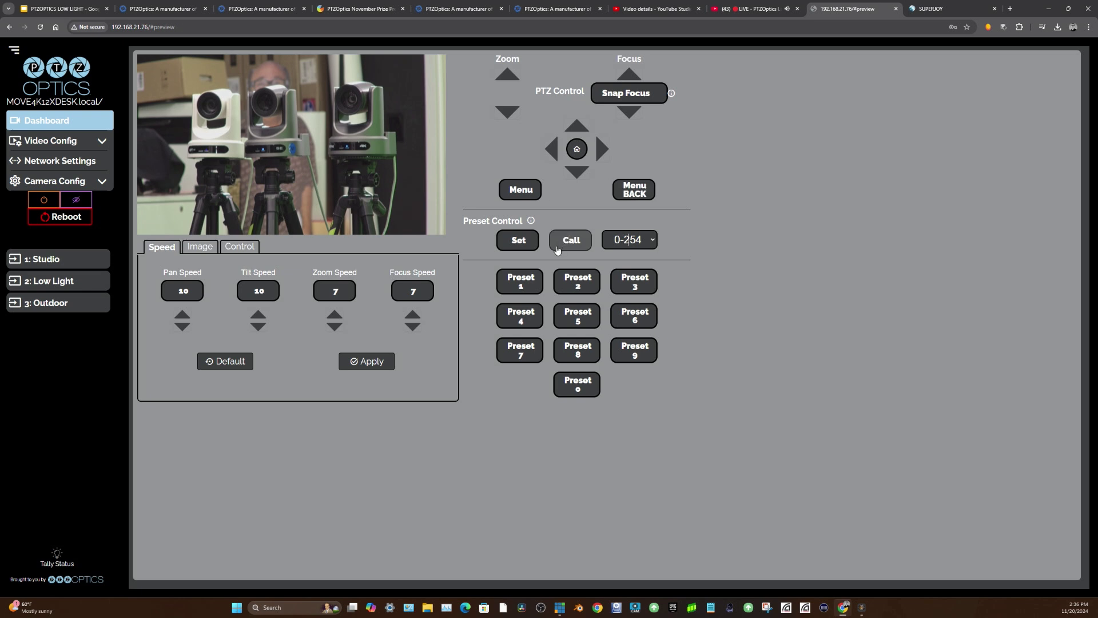
type("5")
left_click(503, 242)
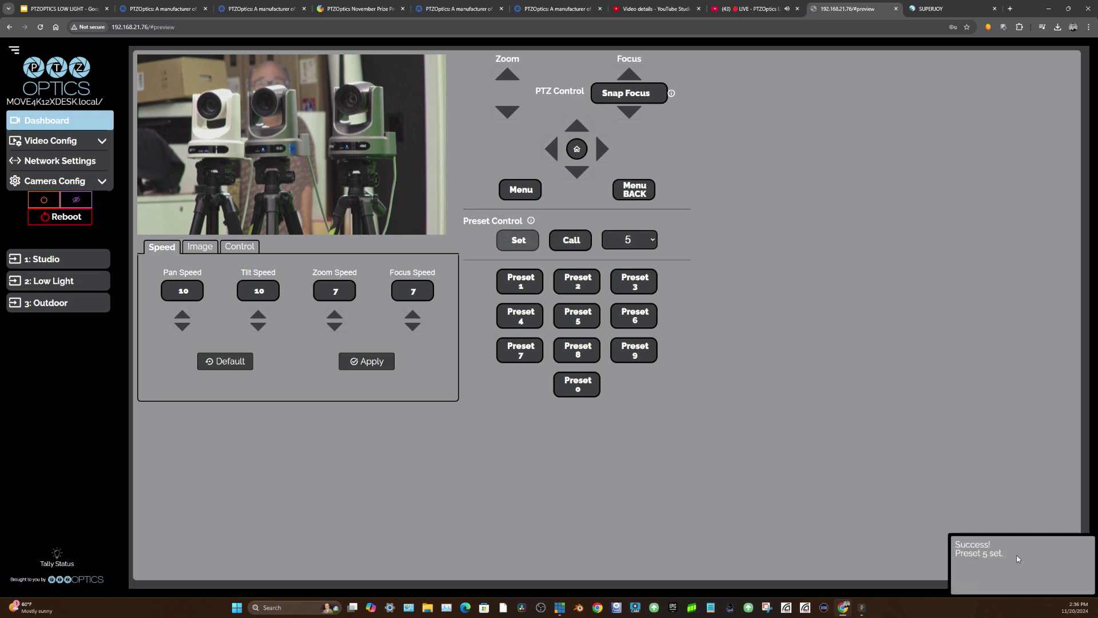
left_click(506, 113)
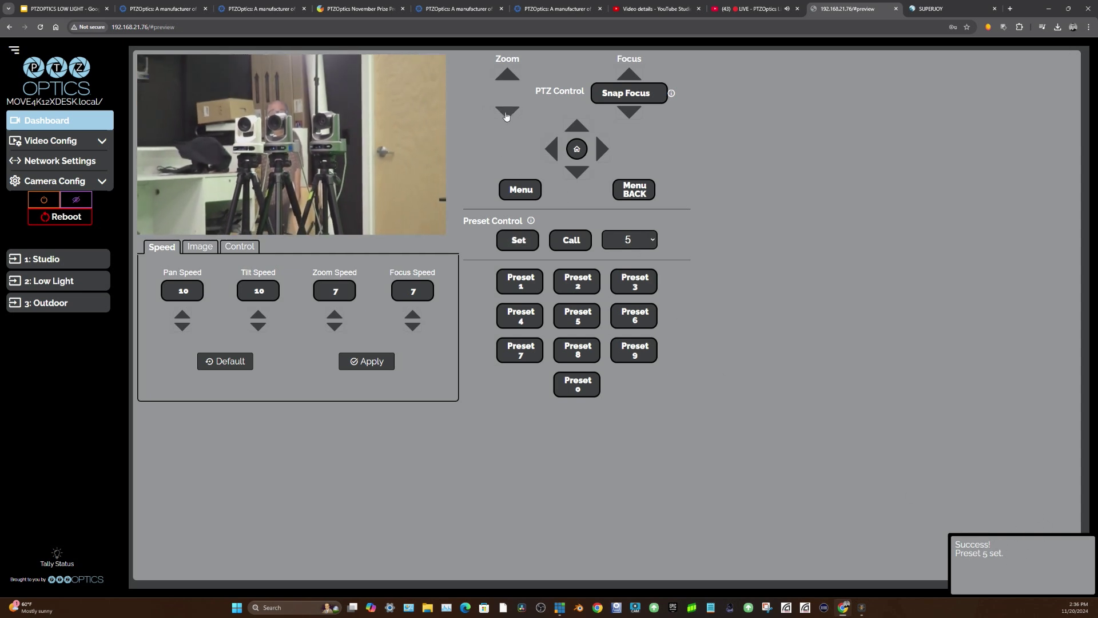
- Pan, tilt and zoom out to frame the wall-mounted monitor on the green-screen set
left_click(600, 154)
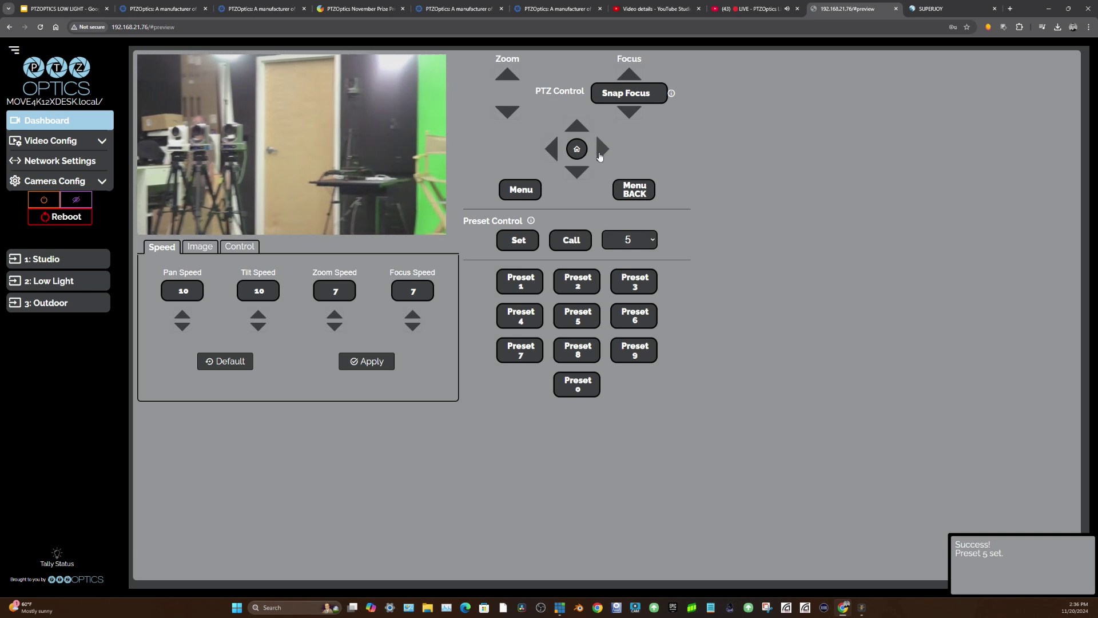
left_click(580, 130)
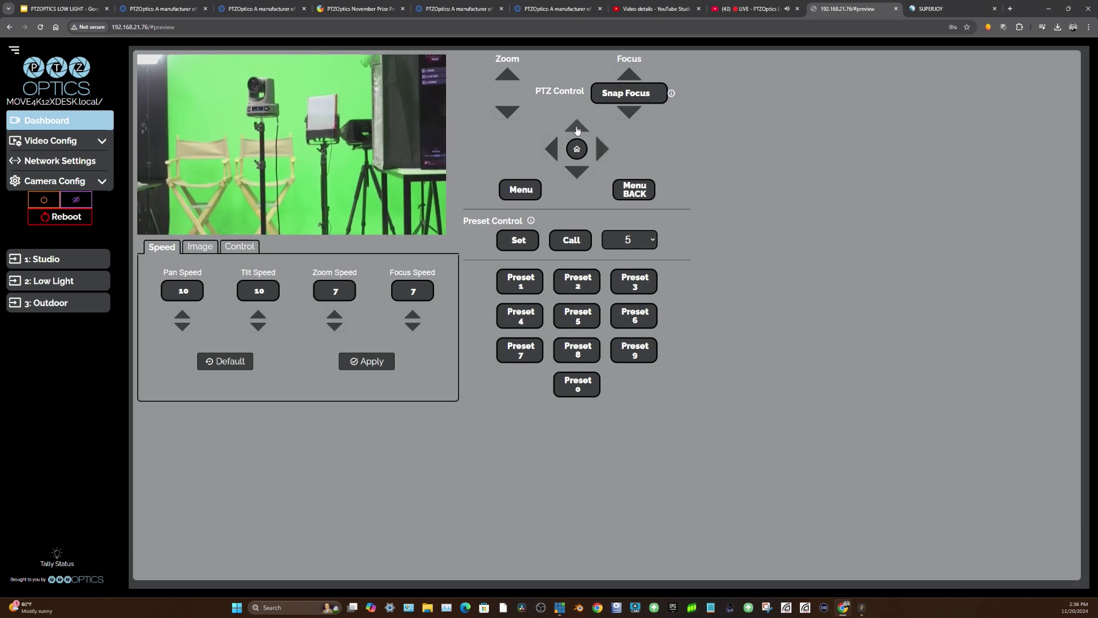
left_click(560, 147)
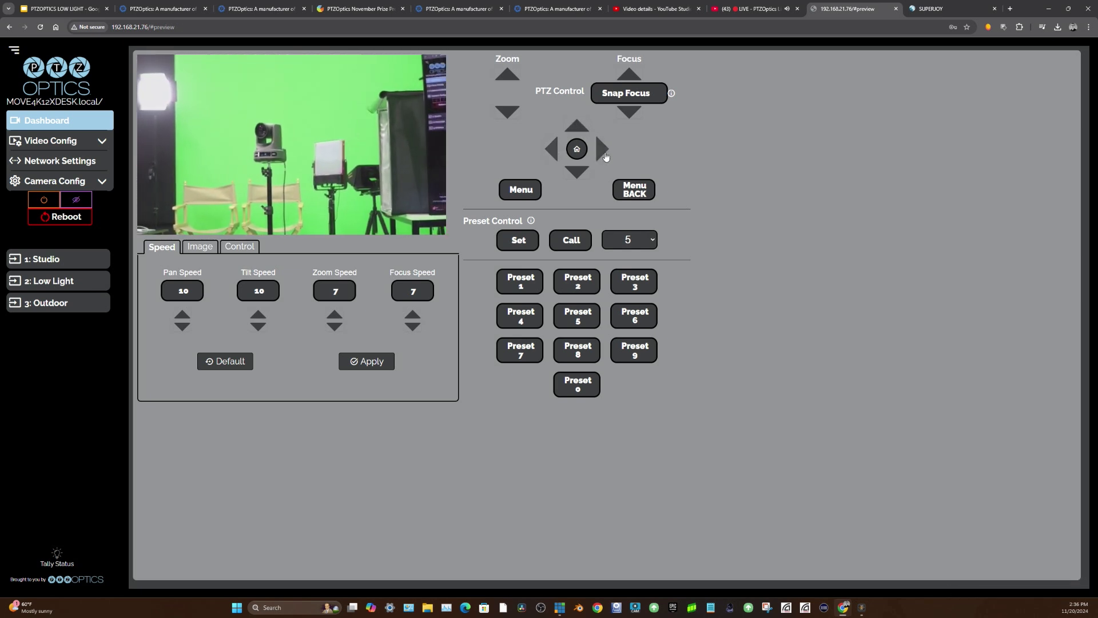
left_click(602, 151)
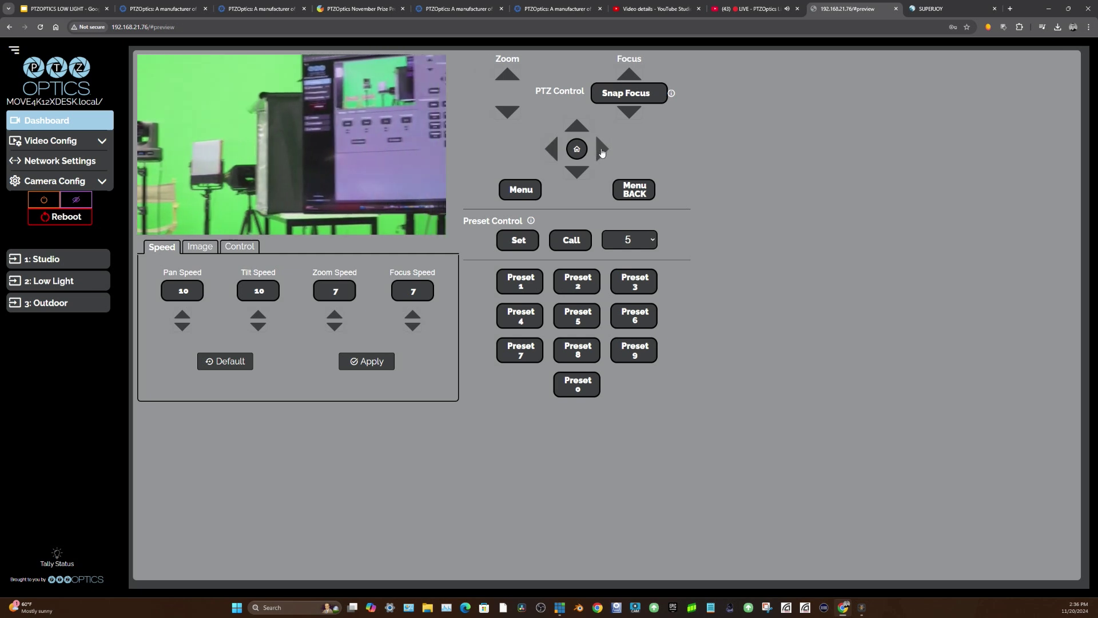
left_click(507, 112)
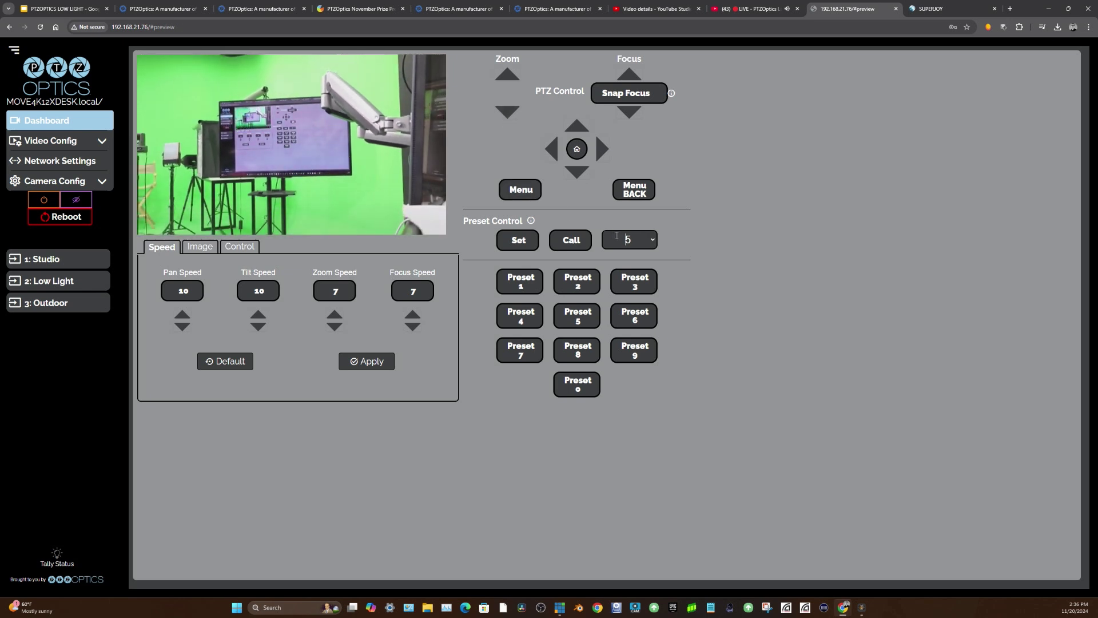
- Store the monitor view as preset 6, then recall preset 5
type("6")
left_click(519, 241)
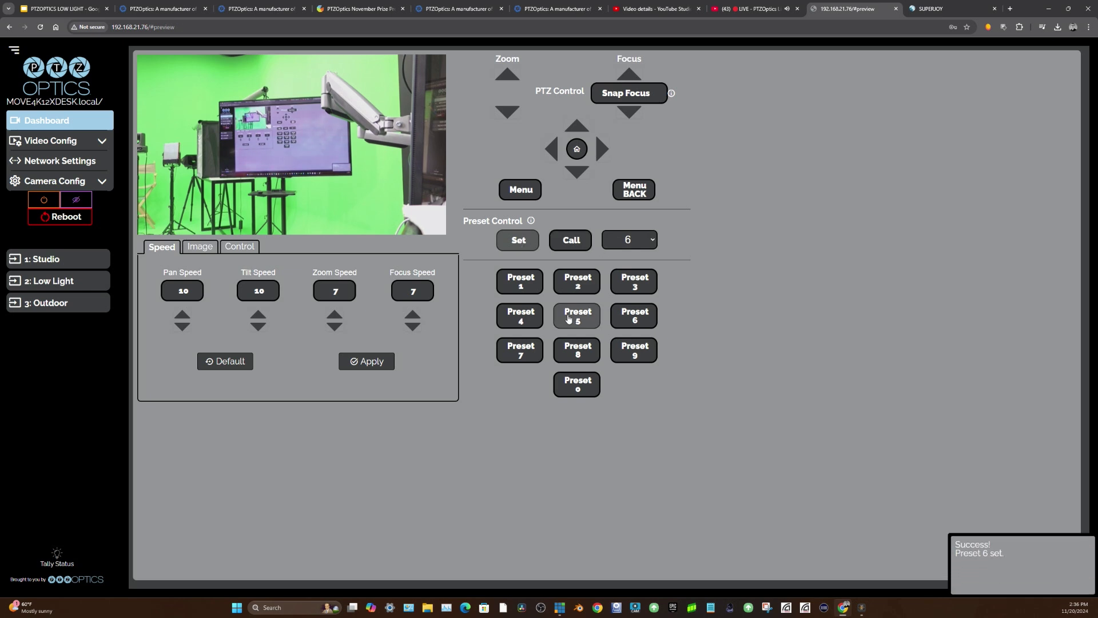
left_click(569, 319)
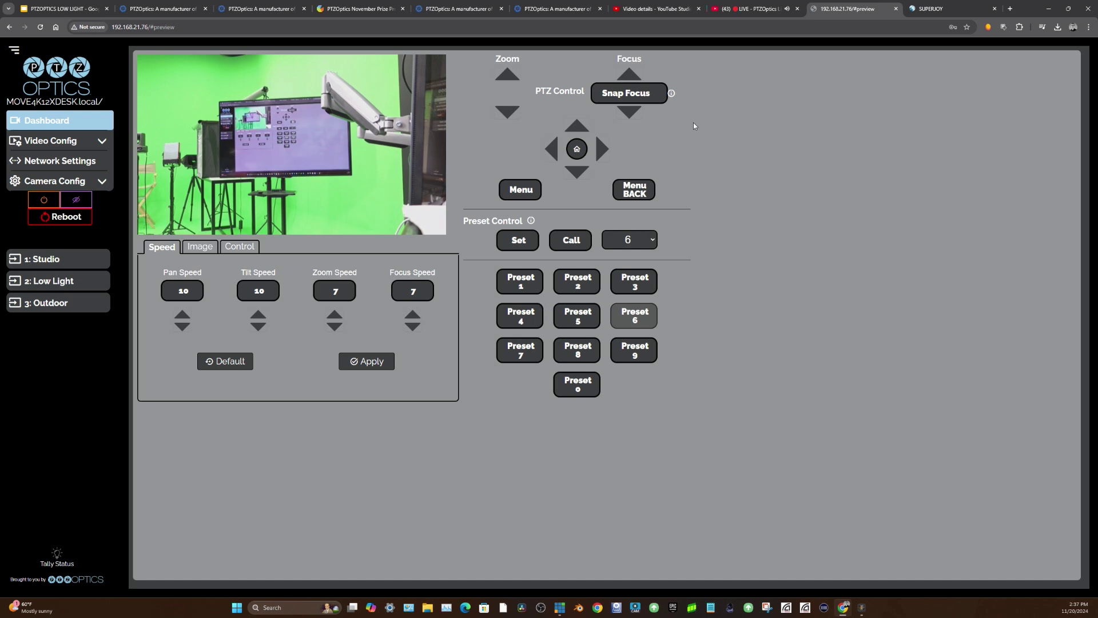
- On the SuperJoy page, set the Custom1 button type to Super Preset
left_click(950, 8)
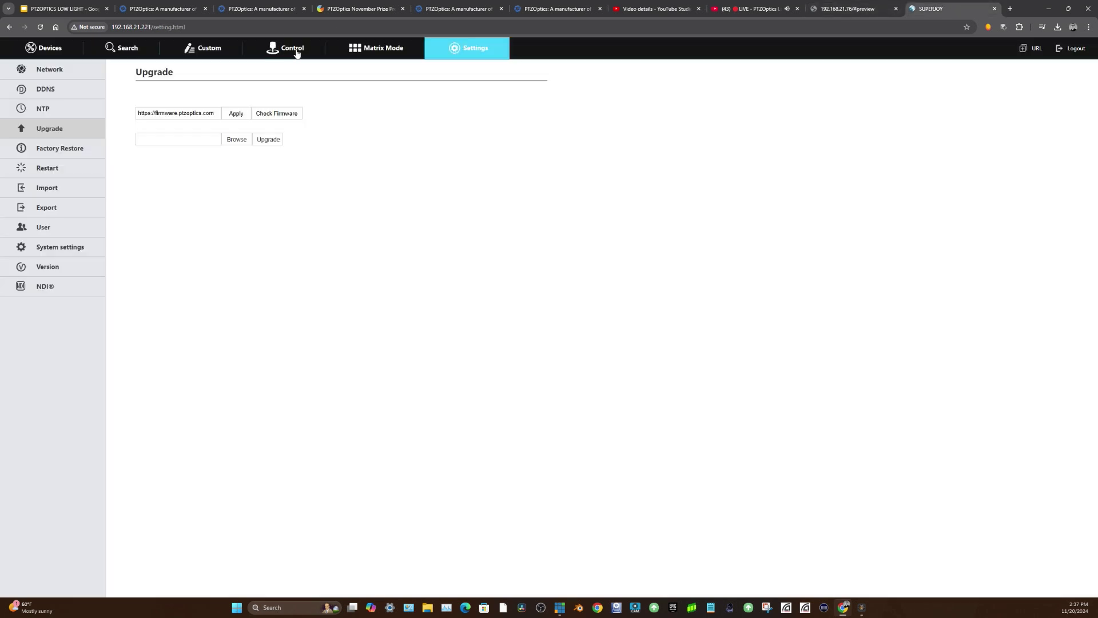
left_click(214, 55)
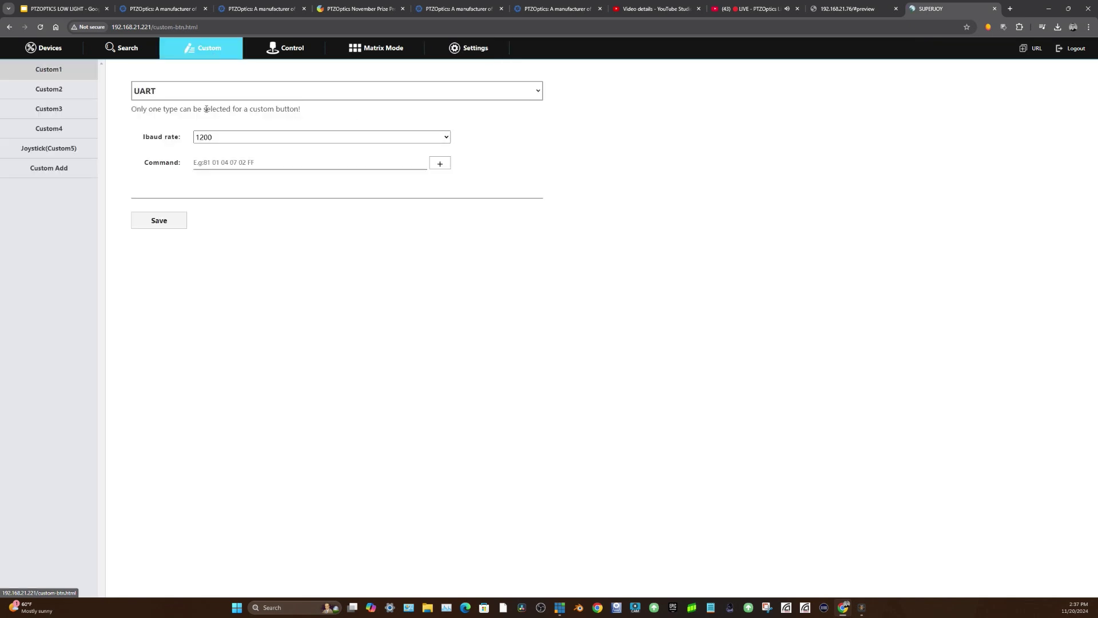
left_click(190, 96)
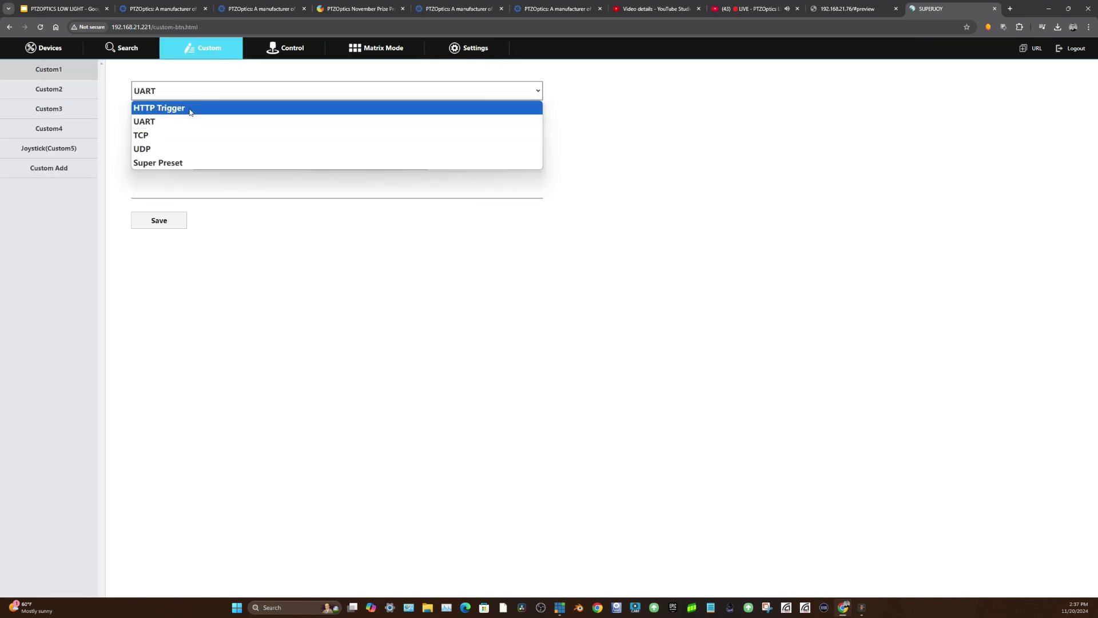
left_click(188, 162)
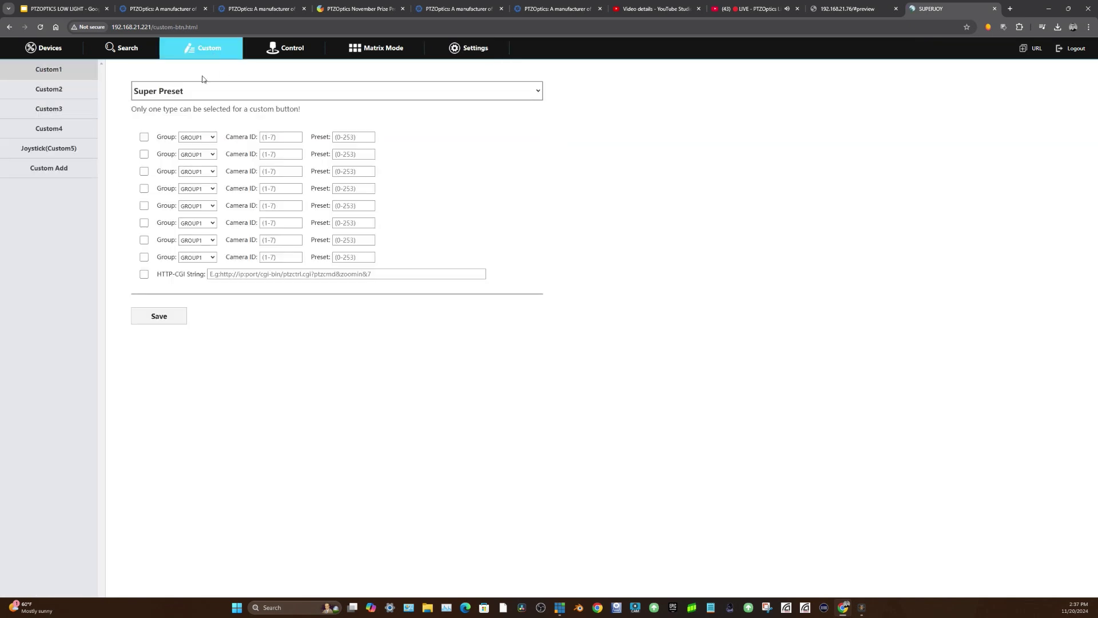
- Enable the first four Super Preset rows
left_click(144, 137)
left_click(144, 154)
left_click(144, 172)
left_click(144, 189)
- Enter camera IDs 1–4 with preset 2 in the rows, then switch to the Low Light deck
type("1")
type("2")
type("2")
key("Tab")
type("2")
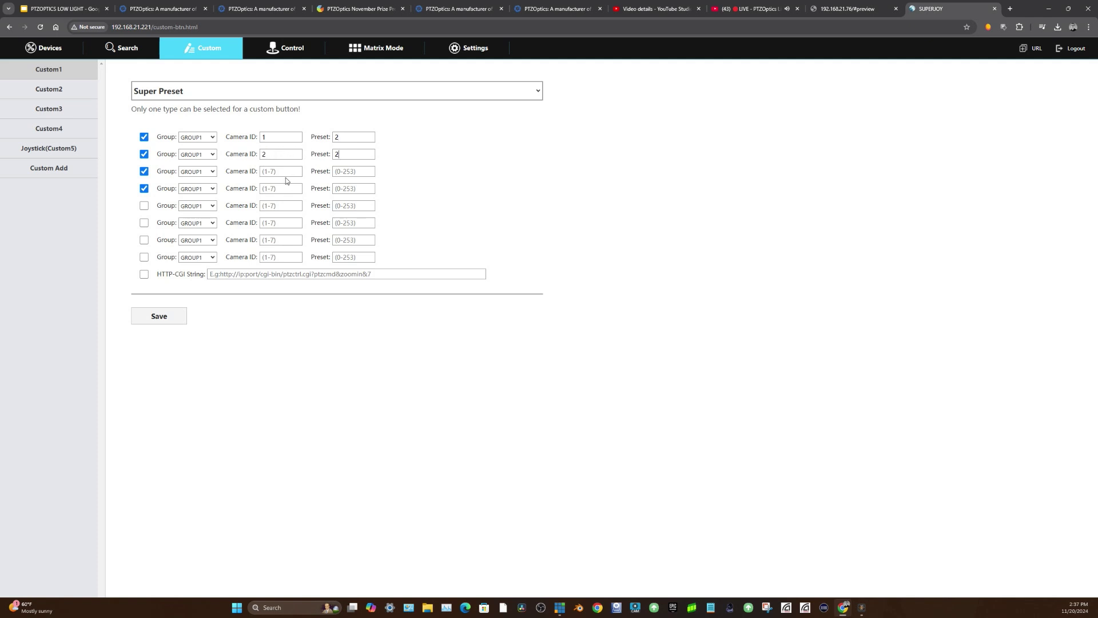
left_click(285, 171)
type("3")
left_click(347, 170)
type("2")
type("4")
left_click(339, 188)
type("2")
left_click(62, 9)
- Present slide 21, 'PTZOptics SuperJoy Stage Setup', as a full-screen slideshow
scroll(63, 434, "down", 10)
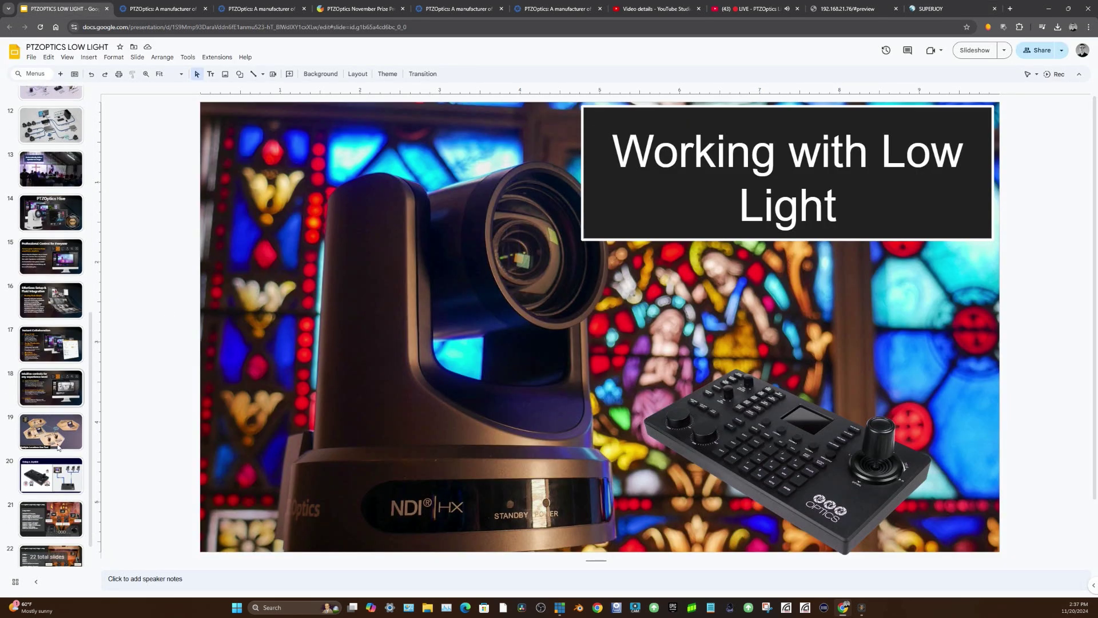
left_click(47, 503)
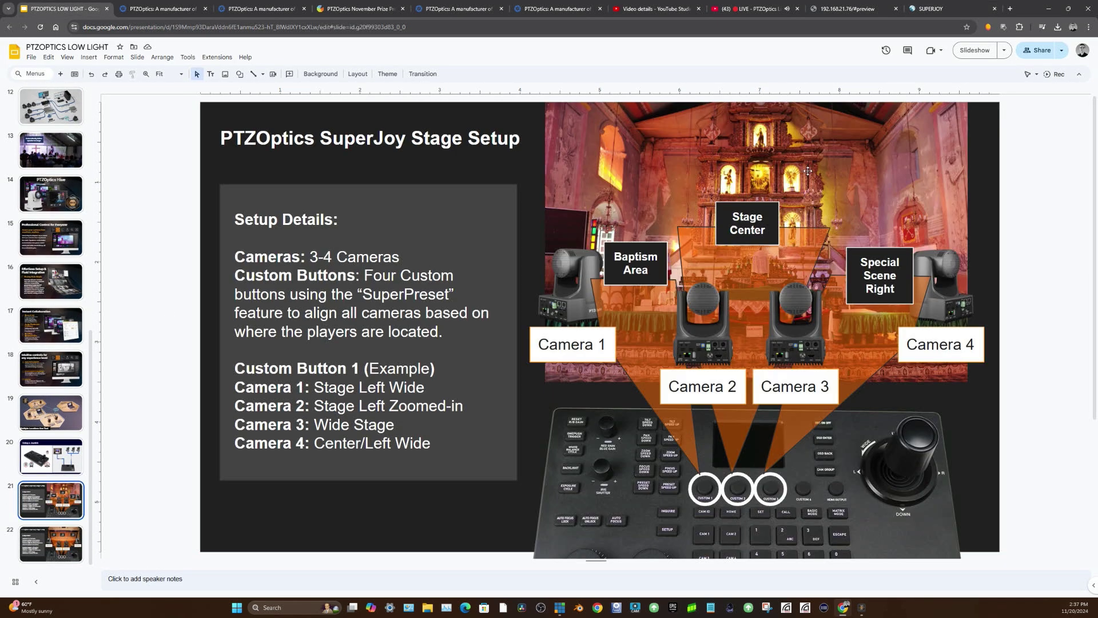
left_click(975, 50)
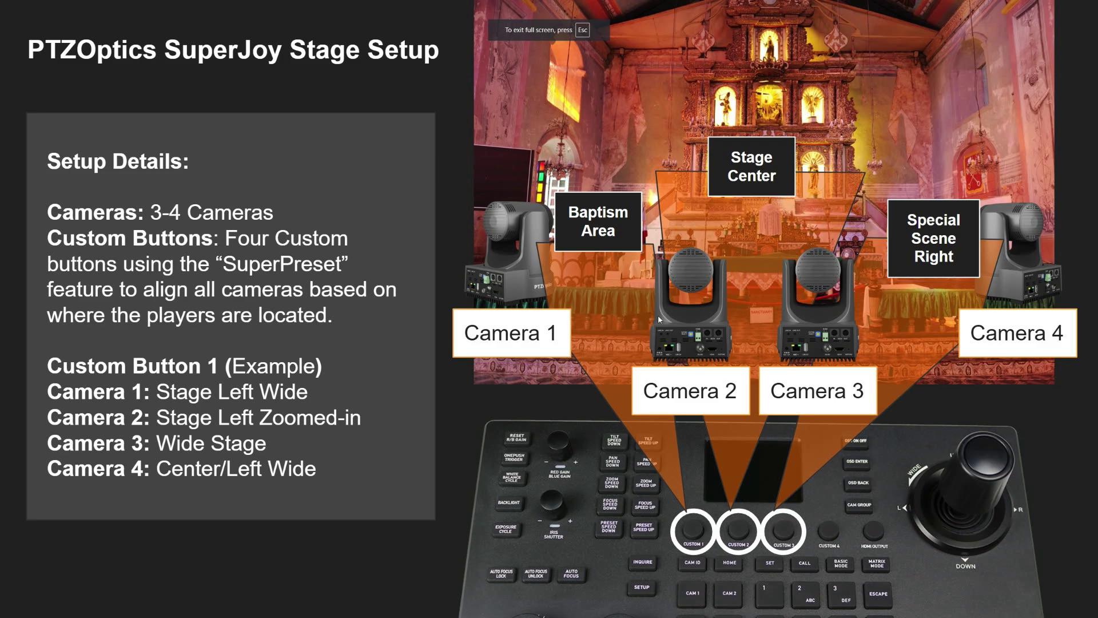